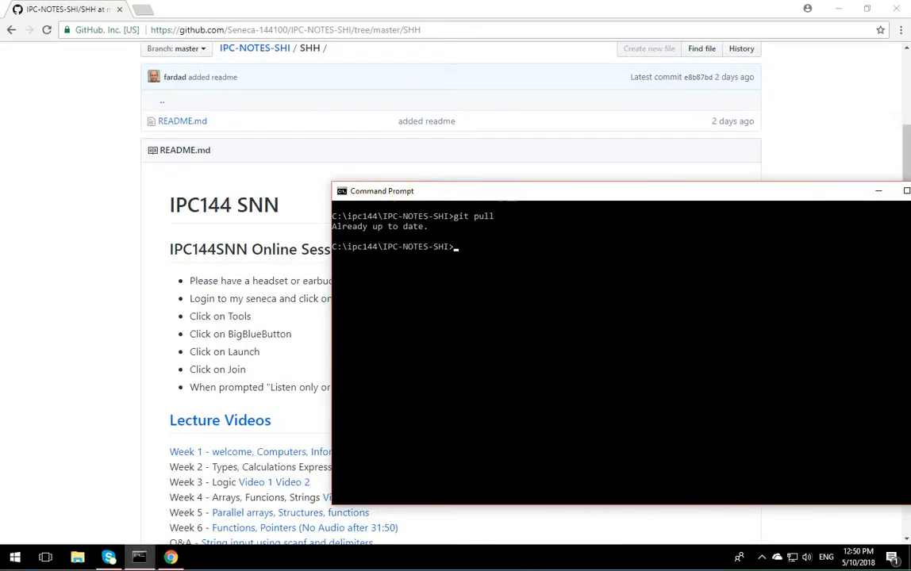
Move the Command Prompt window aside and close it after the up-to-date pull.
drag(501, 192, 315, 197)
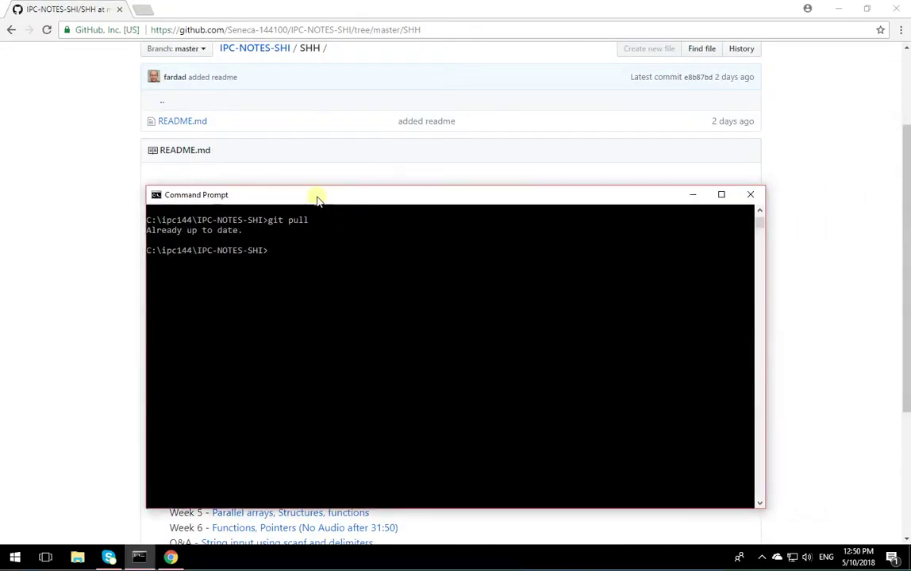
click(747, 195)
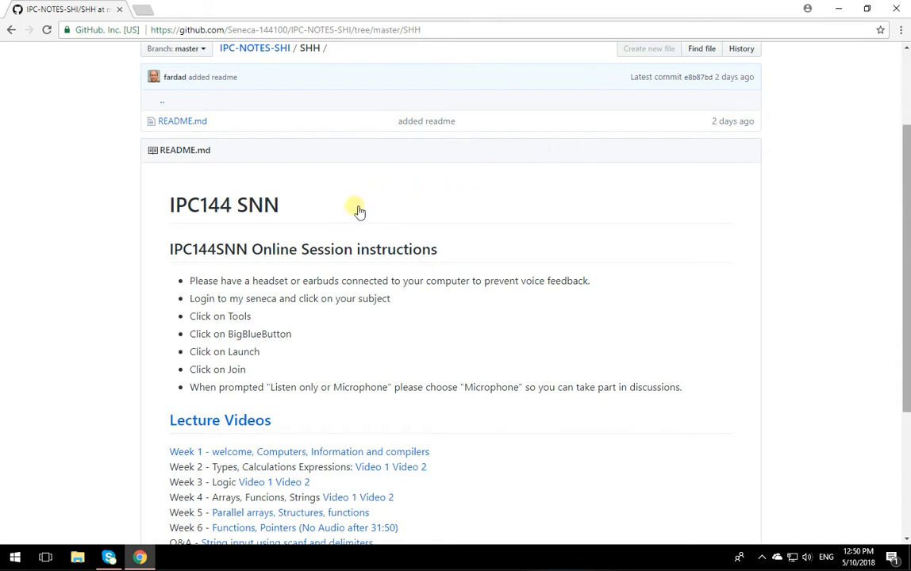
Search Google for 'download tortoise git' and open the tortoisegit.org download result.
click(438, 30)
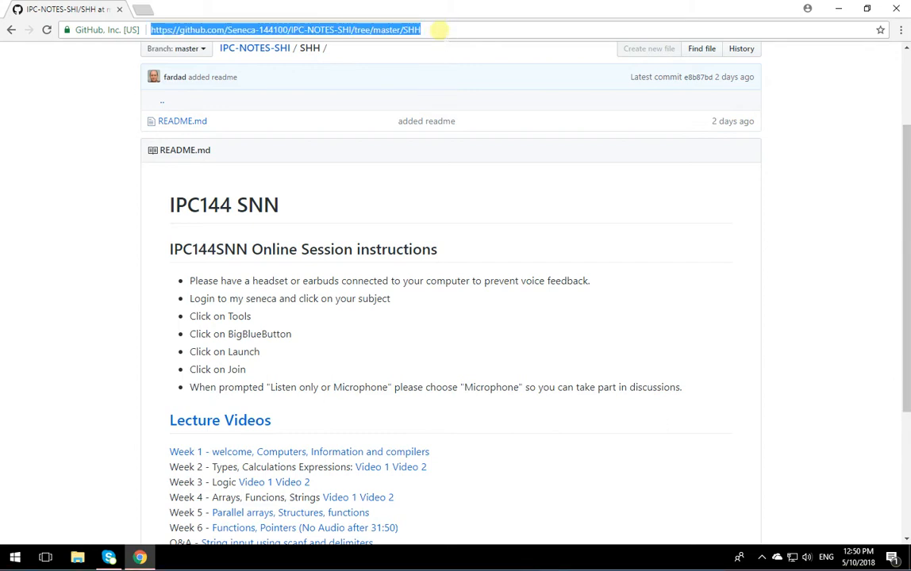
text(d)
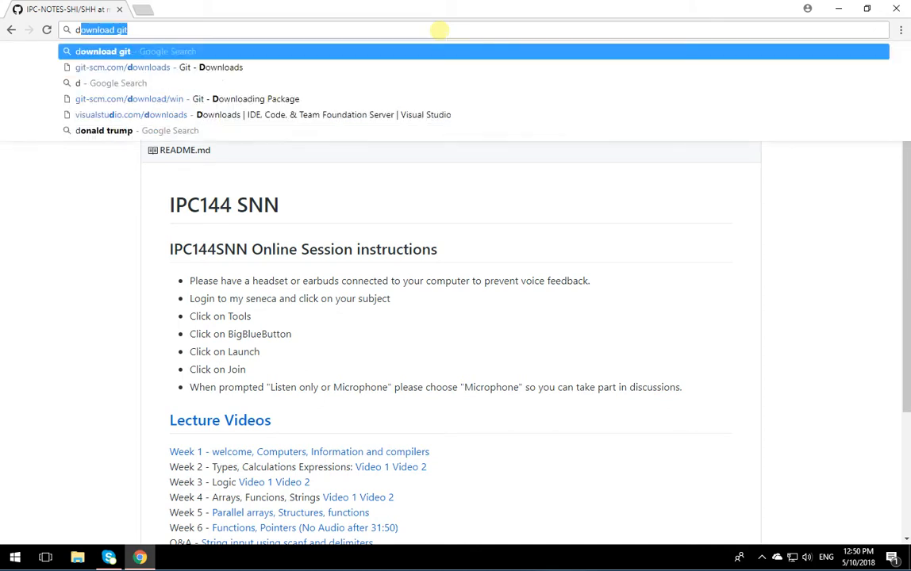
text(own)
key(BackSpace)
key(BackSpace)
key(BackSpace)
text(own)
key(Delete)
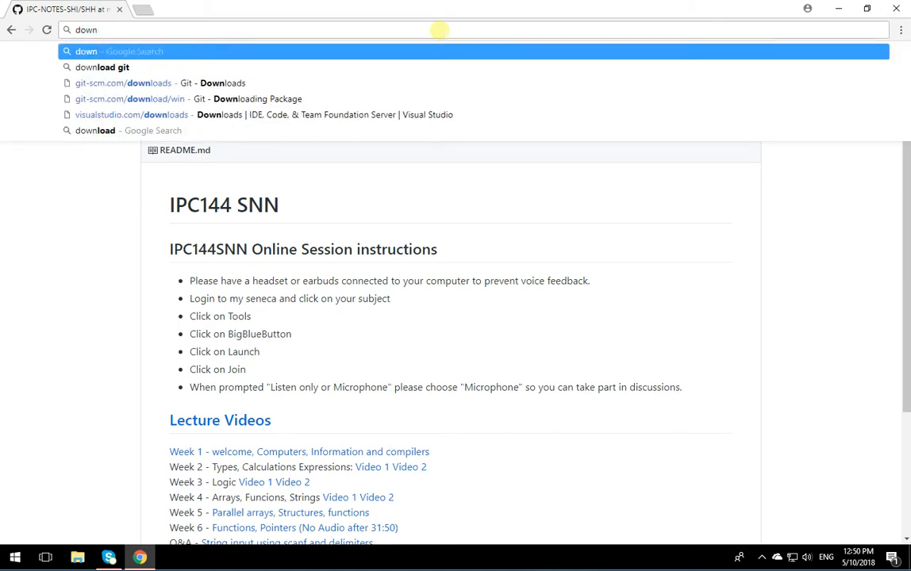
key(BackSpace)
text(nlo)
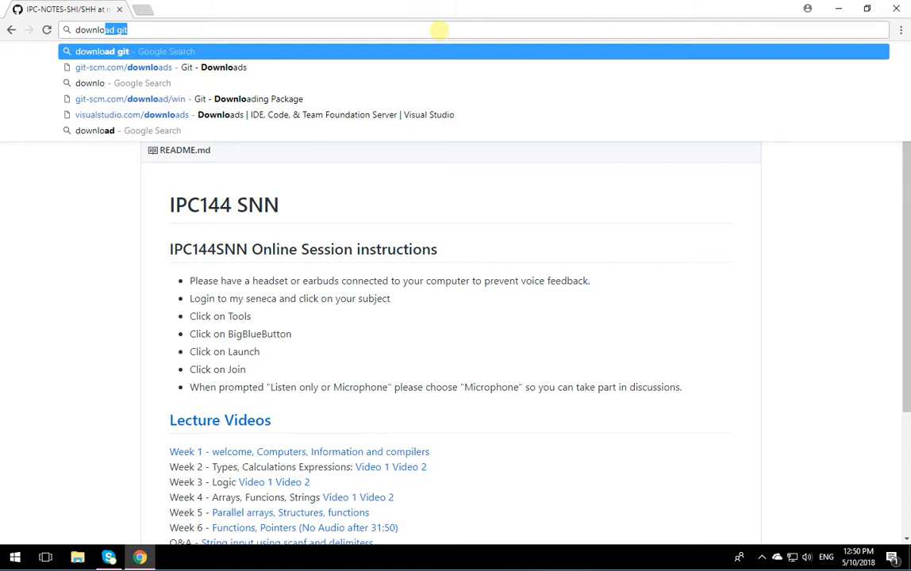
text(ad tortoi)
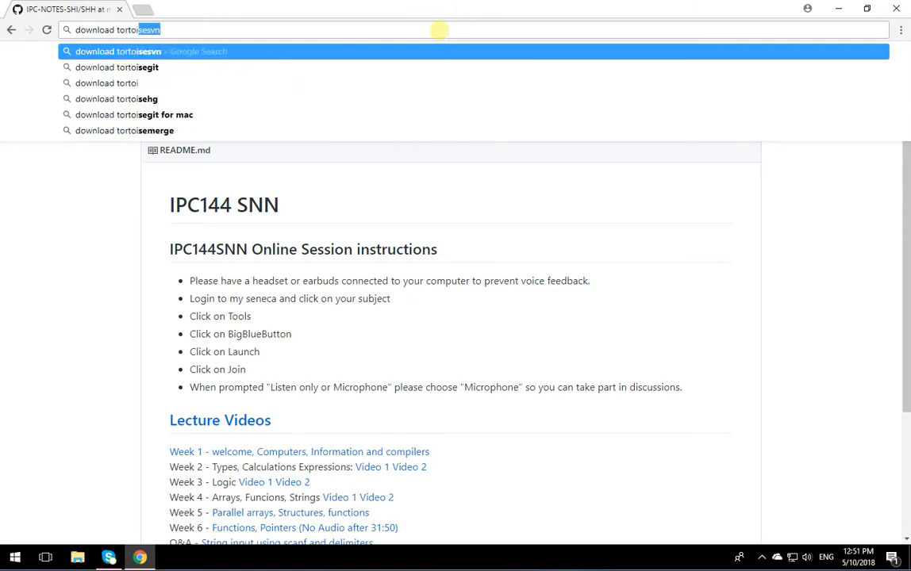
text(se git)
key(Return)
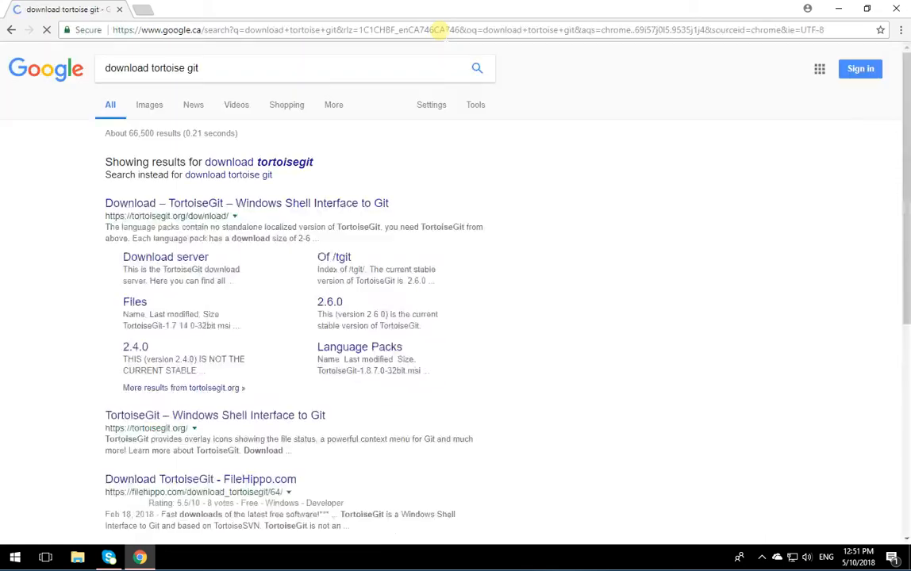
click(205, 205)
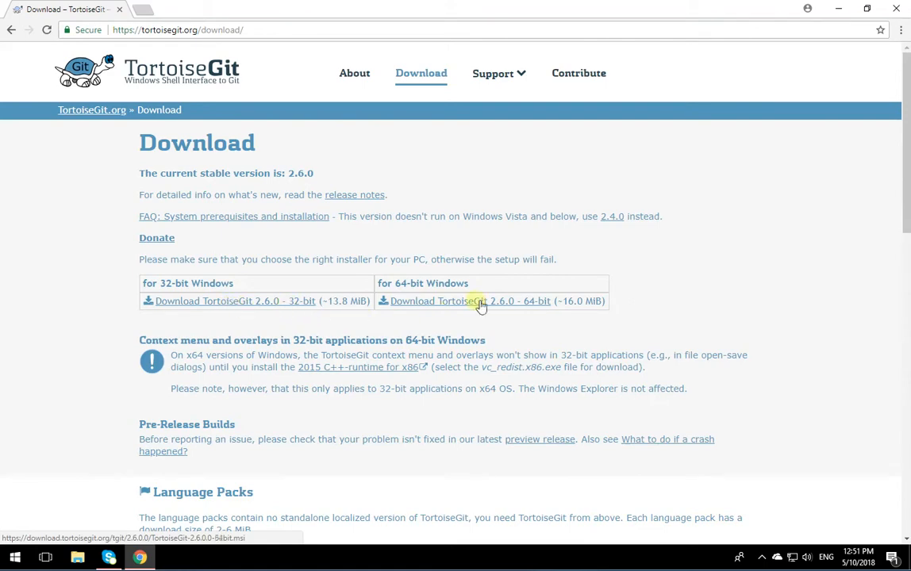
click(77, 561)
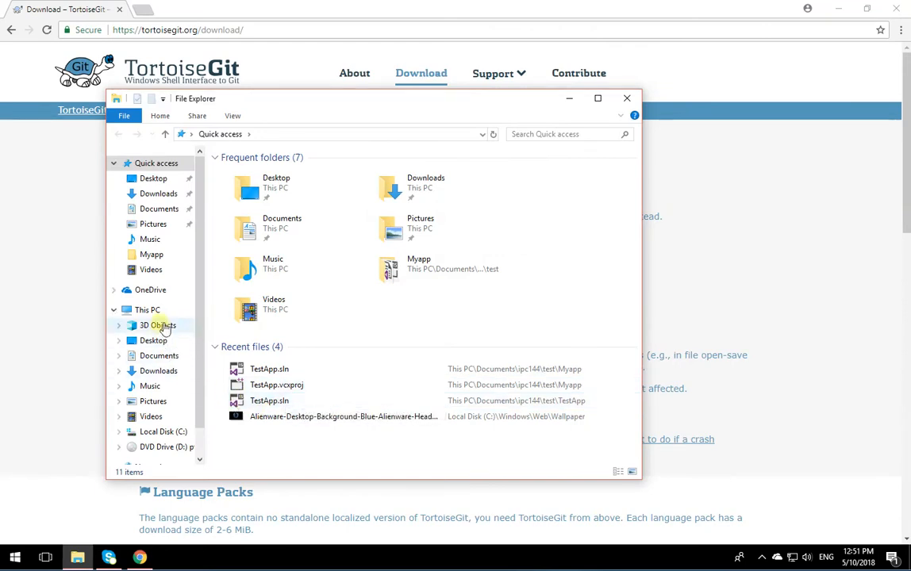
right_click(155, 313)
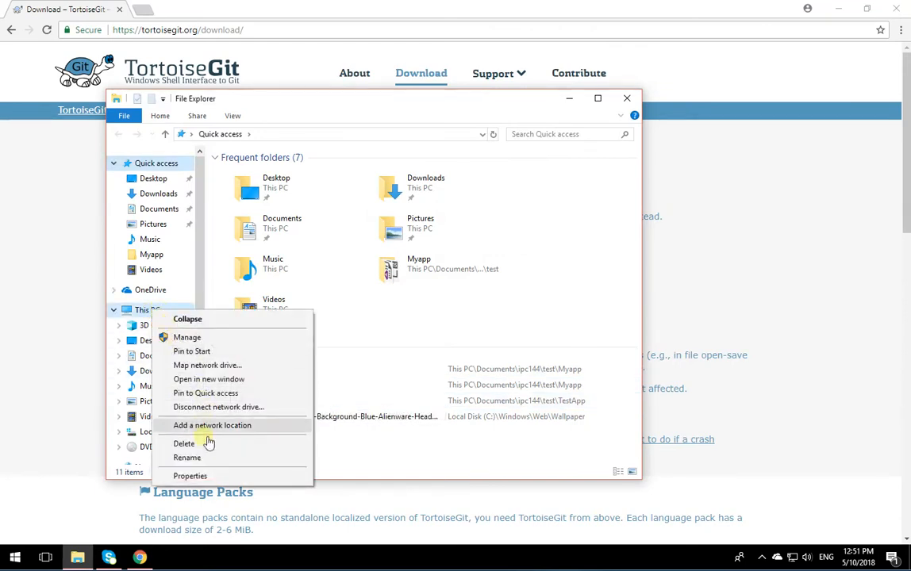
click(190, 476)
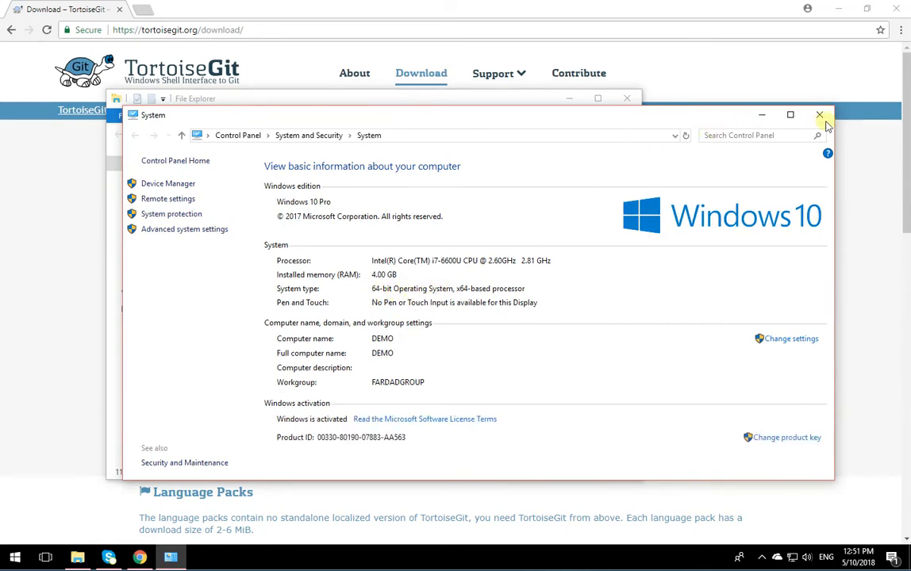
click(826, 116)
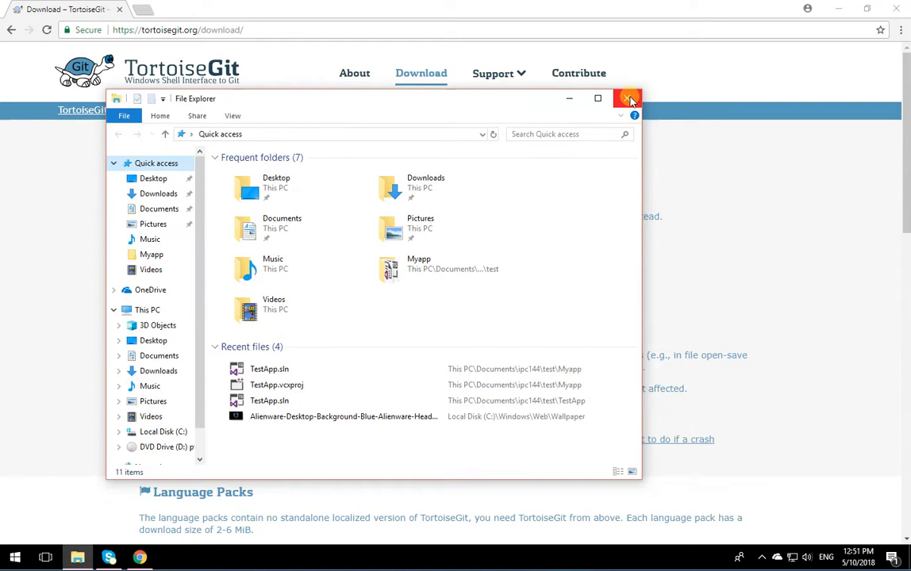
click(631, 100)
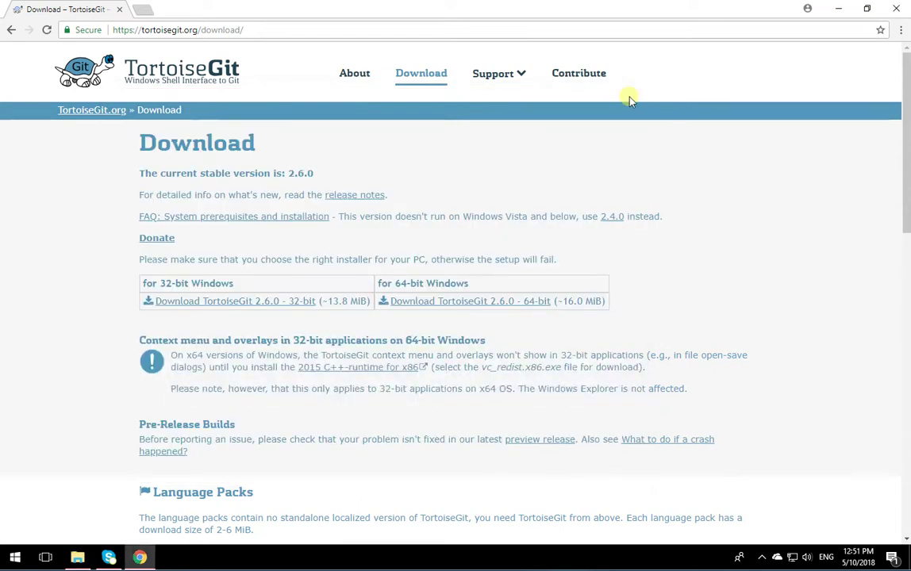
Download the TortoiseGit 2.6.0 64-bit .msi and launch it from Chrome's download bar.
click(524, 302)
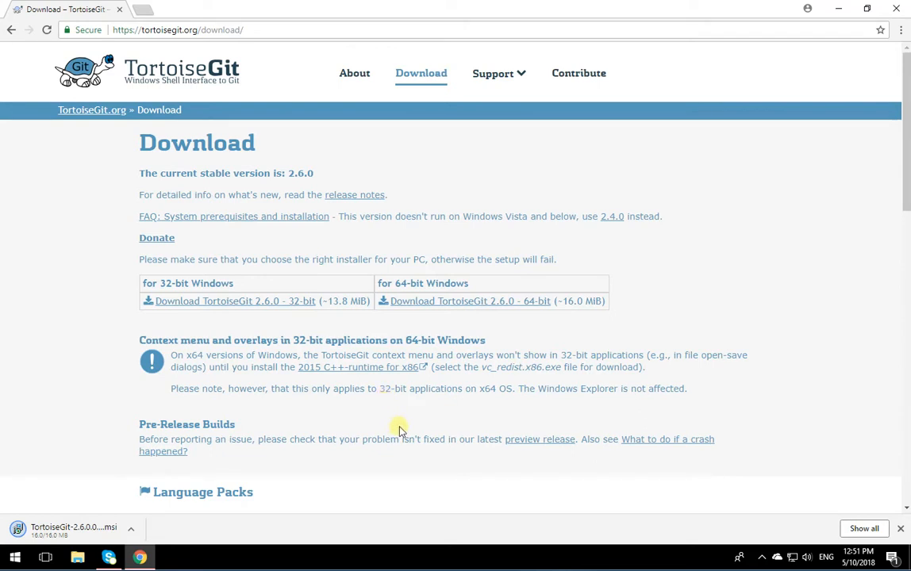
click(75, 527)
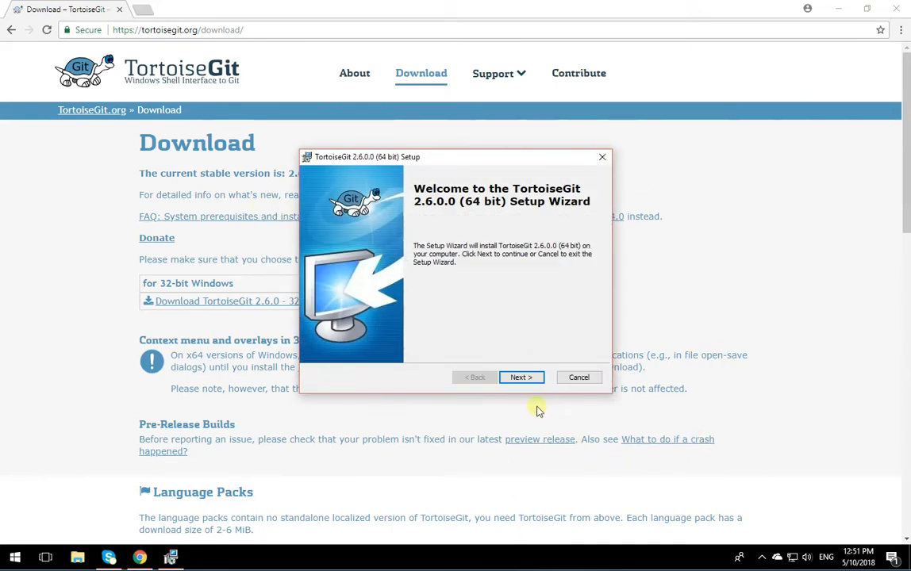
Accept the default SSH client and components, start the install and allow it in UAC.
click(520, 377)
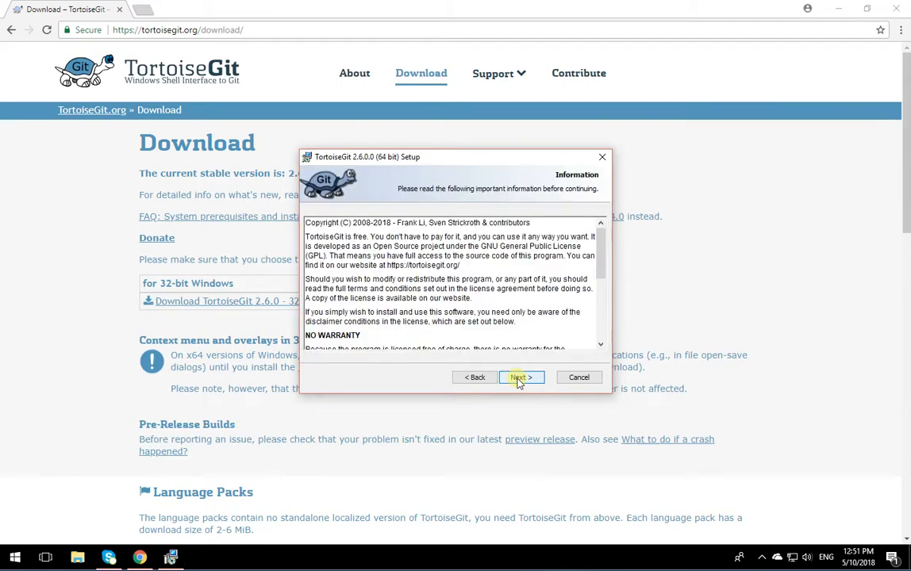
click(519, 378)
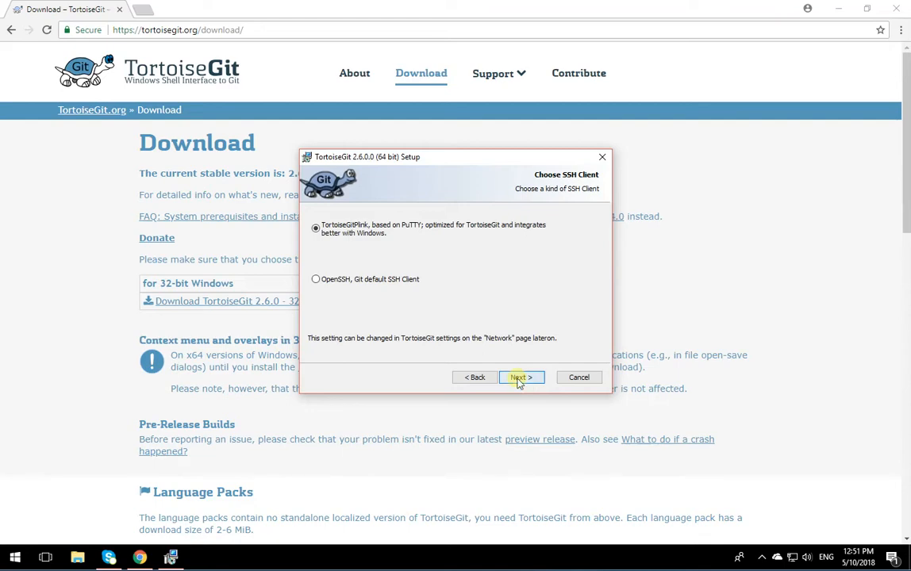
click(520, 381)
click(520, 382)
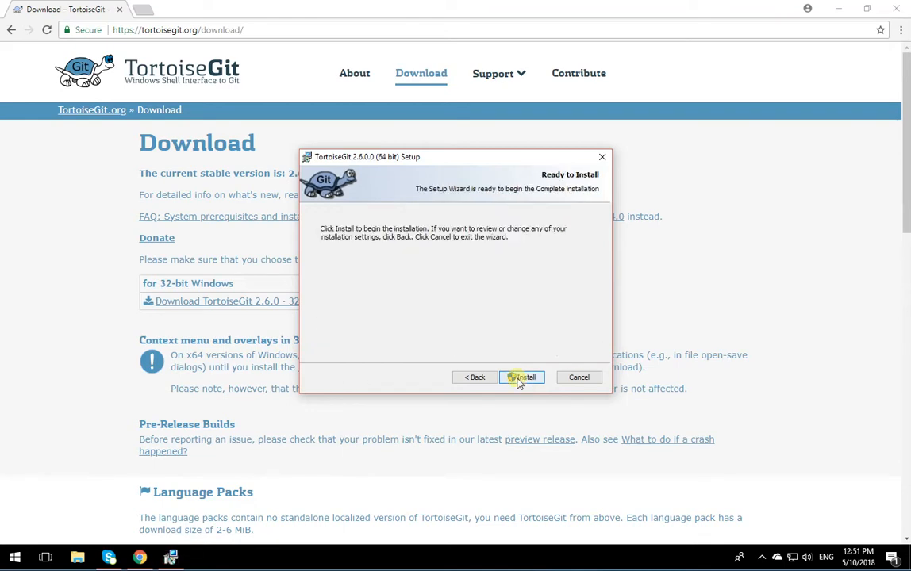
click(520, 378)
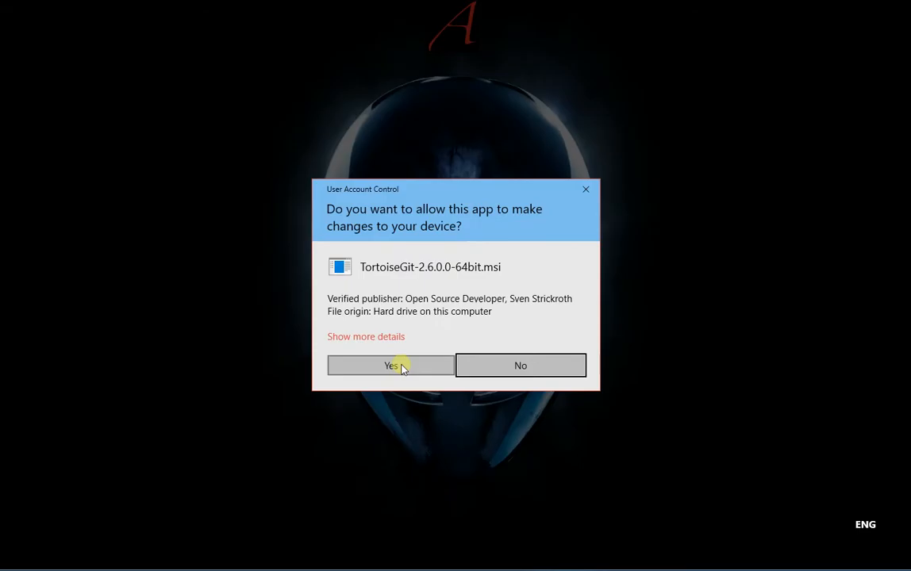
click(390, 365)
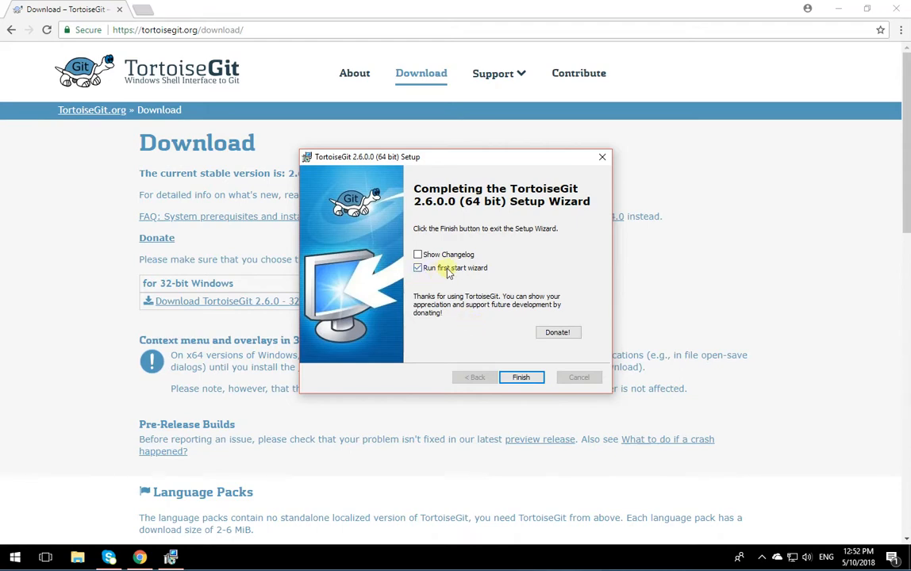
Finish setup, then keep English and the detected git.exe path in the First Start Wizard.
click(521, 378)
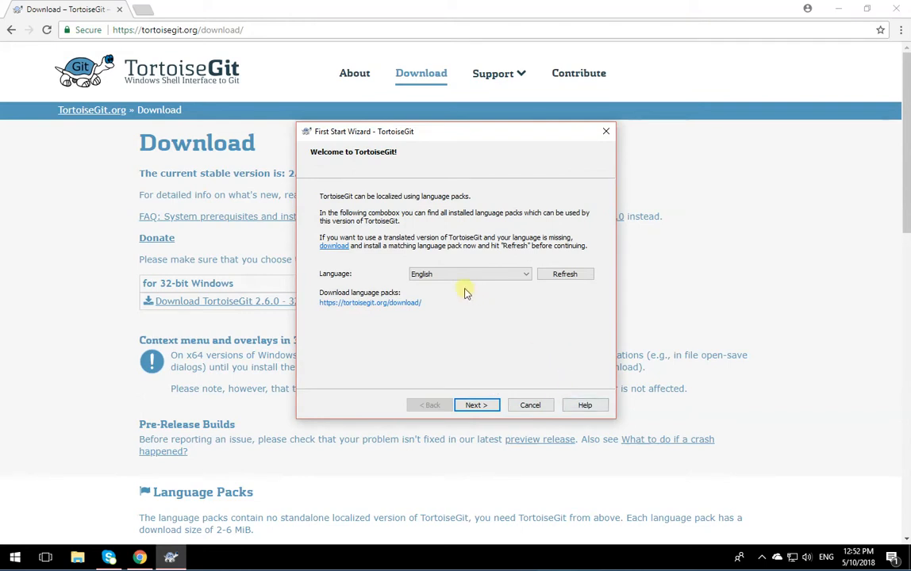
click(474, 406)
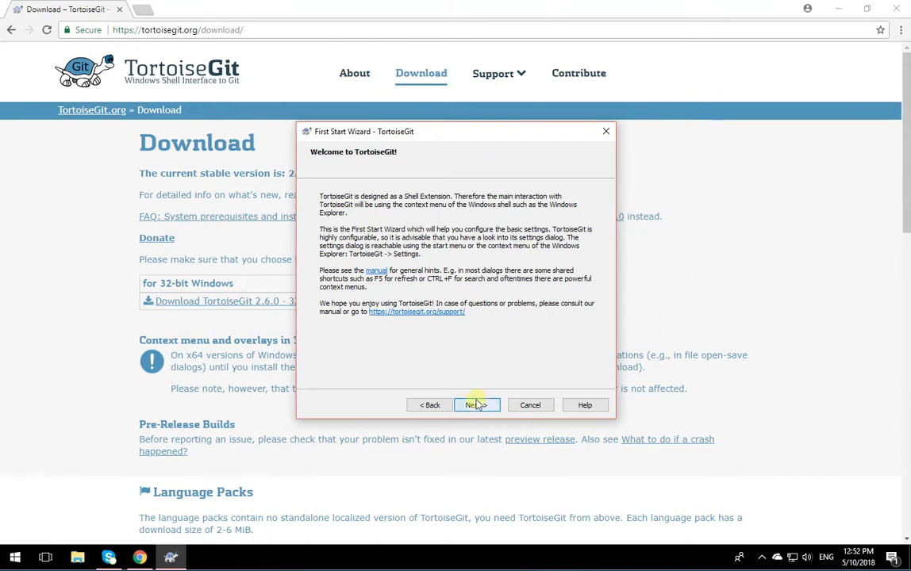
click(476, 405)
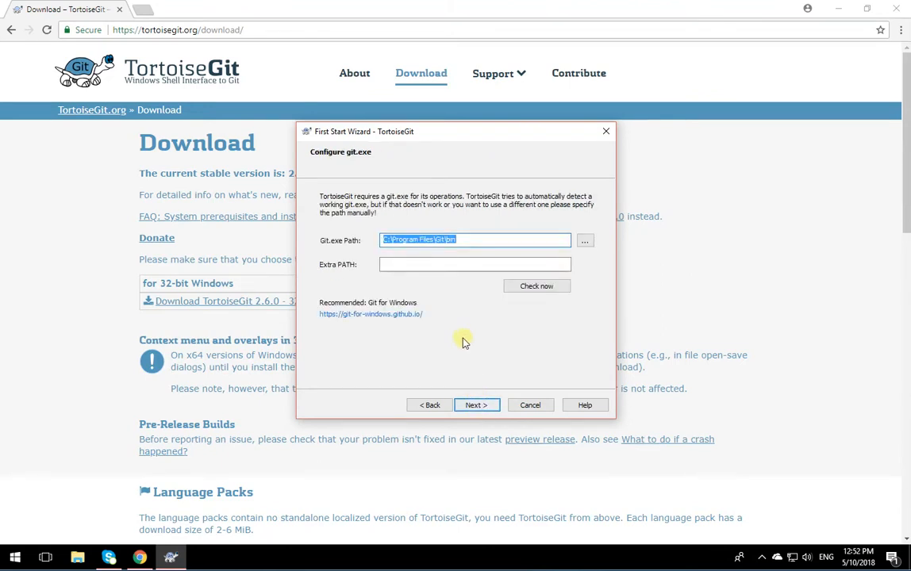
click(476, 405)
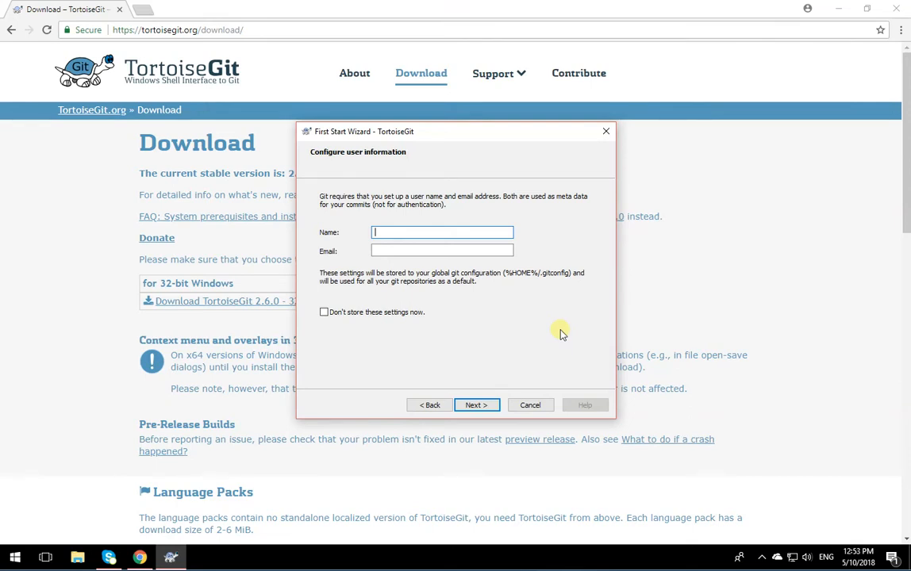
text(Fardad )
text(Sol)
text(fardad.solei)
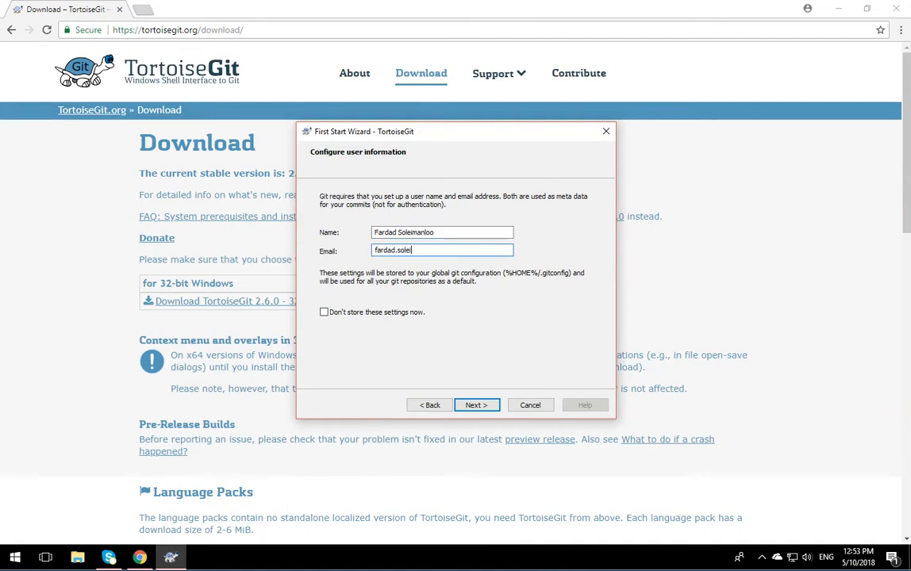
text(manloo@sene)
text(cacollege)
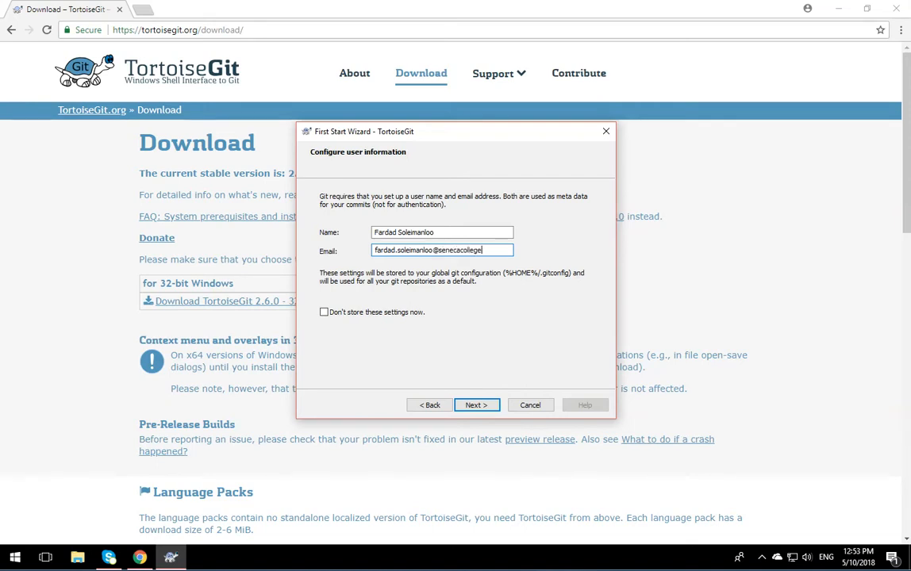
text(a)
Accept the Git user name and email and finish with the default credential store.
click(474, 405)
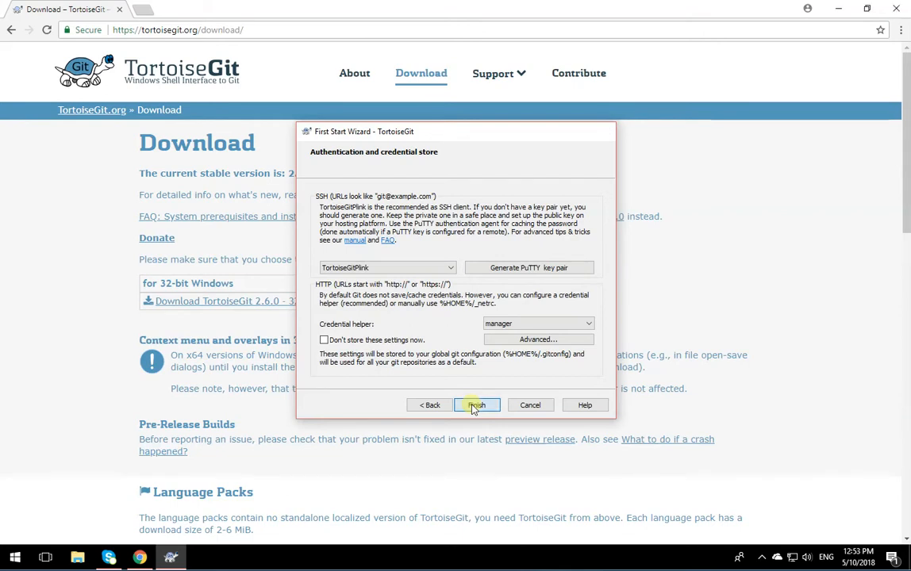
click(475, 405)
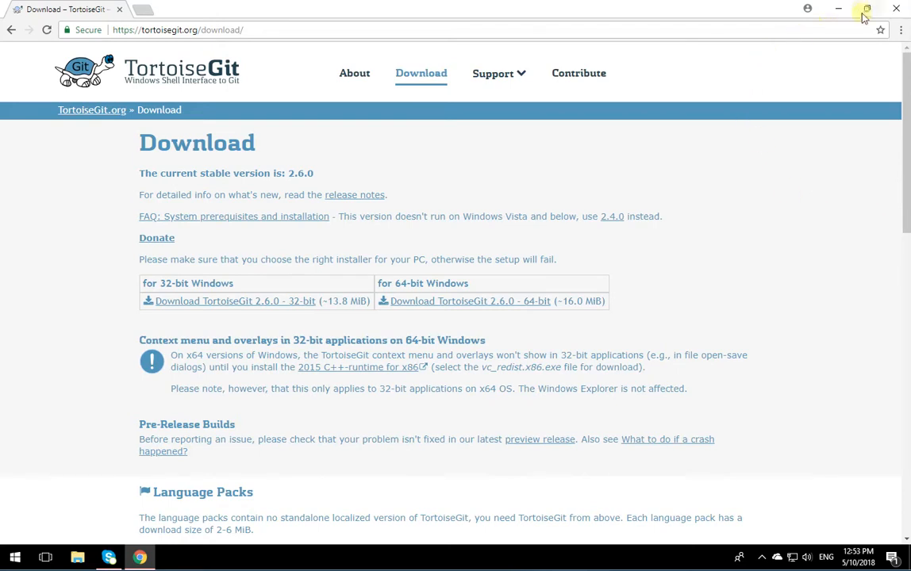
Close the Chrome download page window and pick the browser shortcut on the desktop.
click(895, 9)
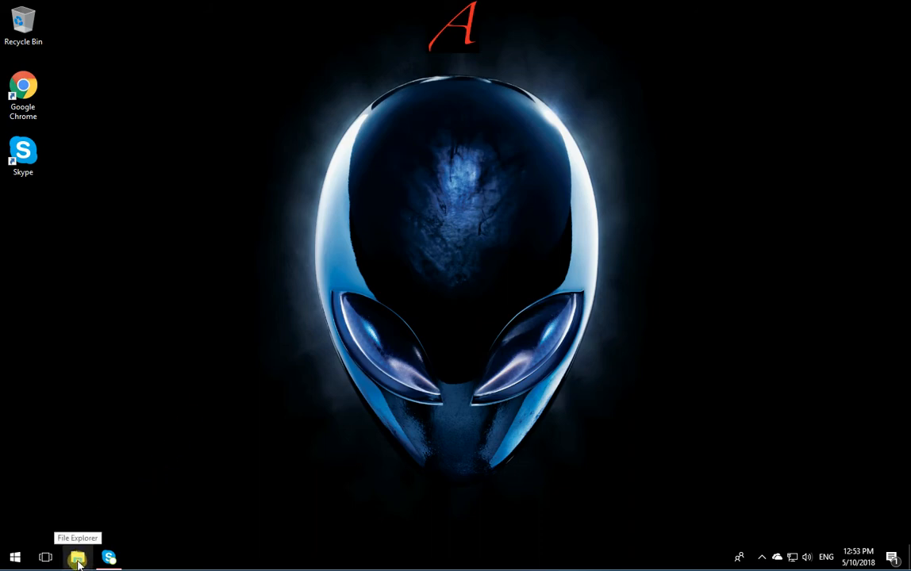
click(77, 558)
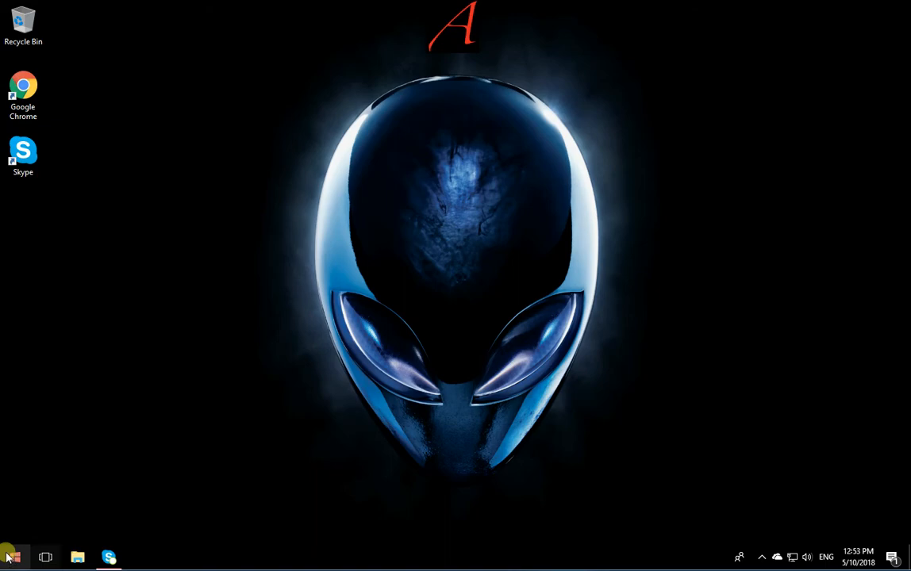
click(22, 99)
Launch Chrome and open the IPC-NOTES-SHI repository in the Seneca-144100 organisation.
double_click(22, 100)
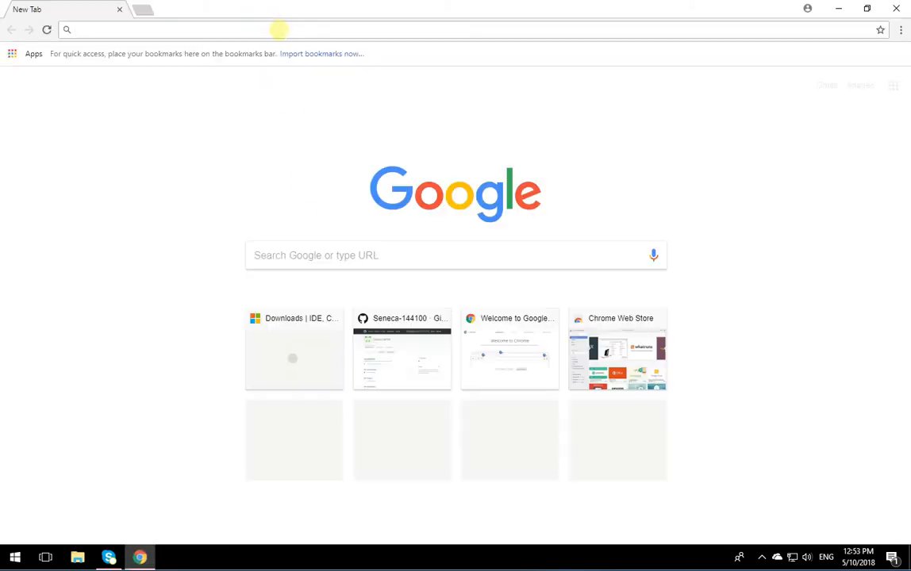
text(g)
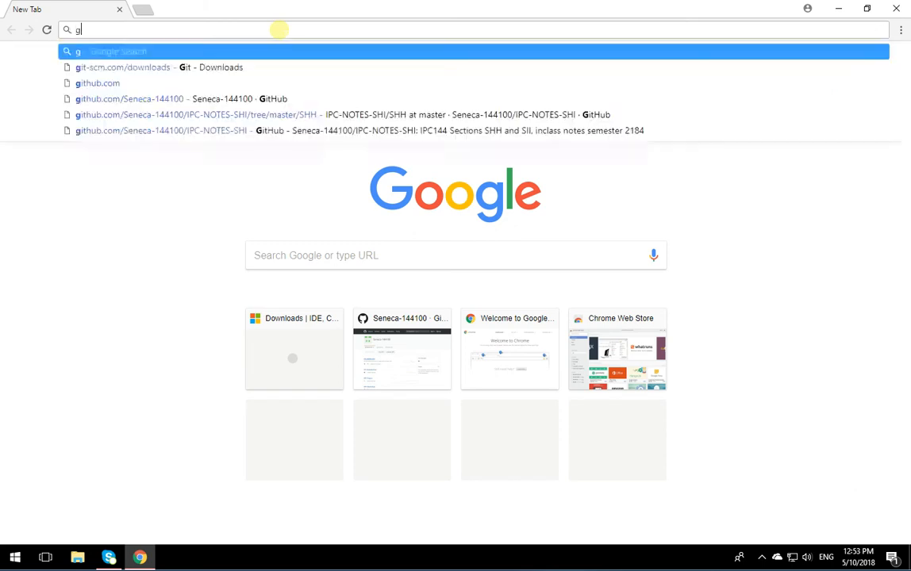
text(ithu)
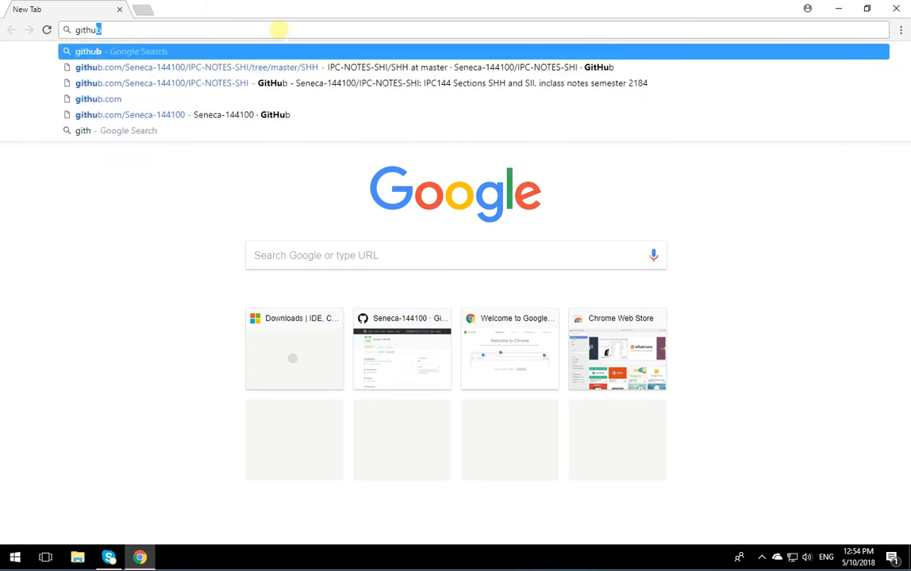
text(b)
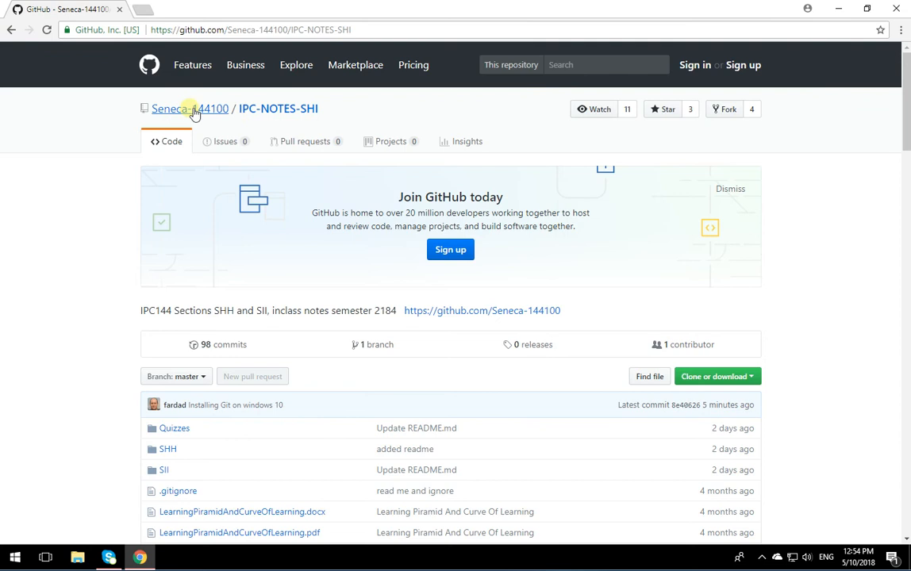
click(190, 109)
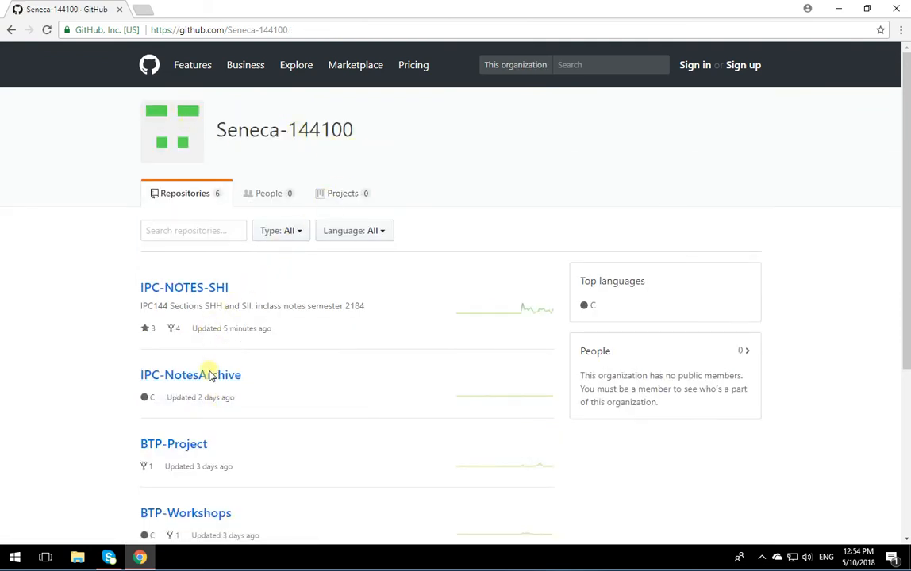
click(201, 287)
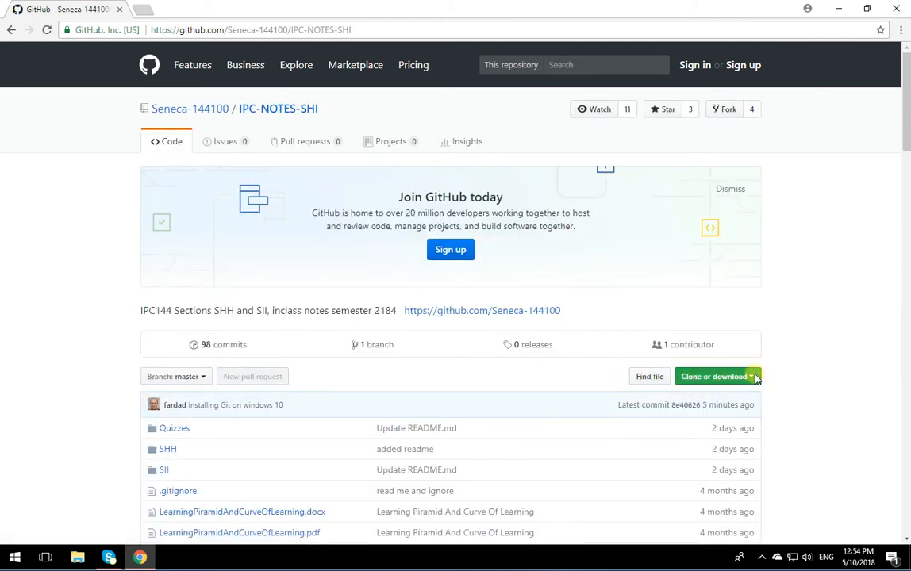
Copy the repository's HTTPS clone address from the Clone or download menu.
click(752, 377)
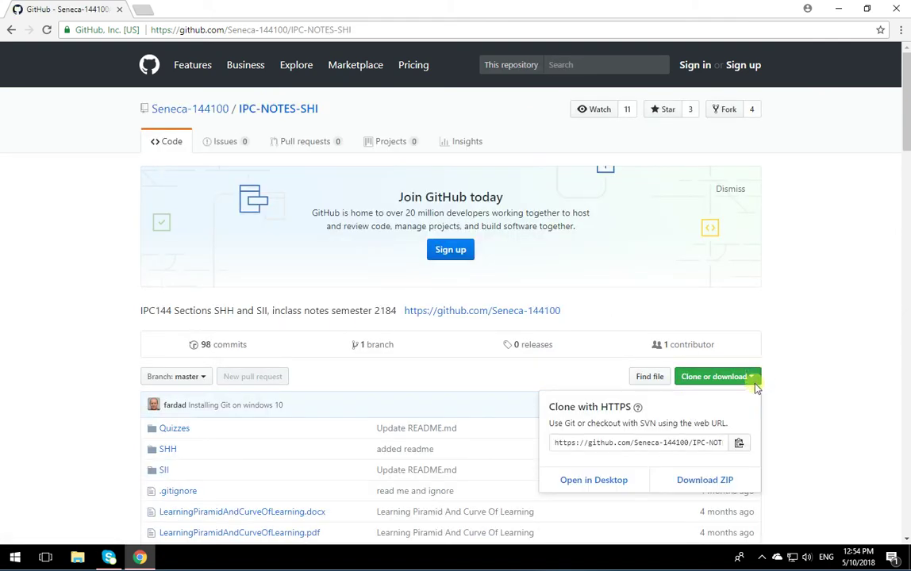
click(739, 442)
click(77, 557)
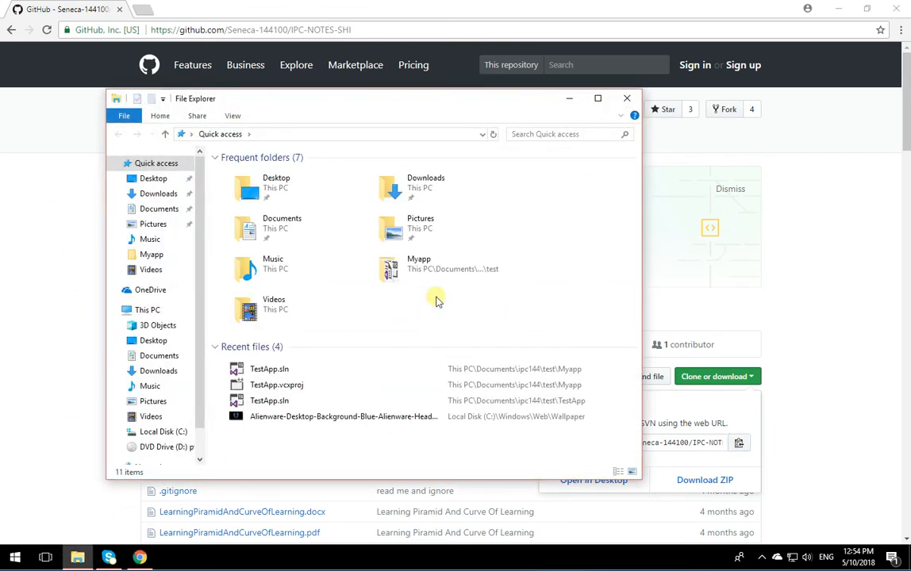
Go into Documents\ipc144 and bring up the folder's context menu for cloning.
click(158, 208)
click(243, 172)
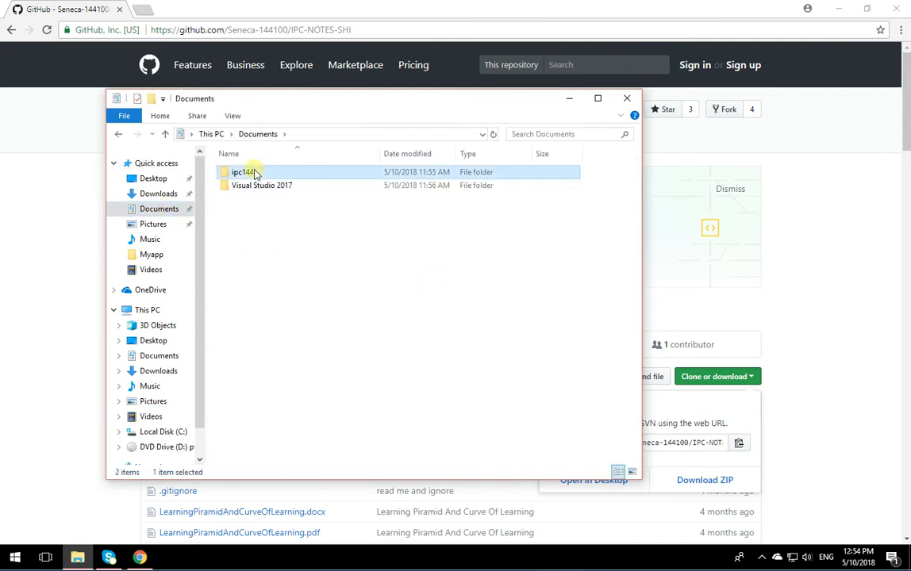
double_click(255, 174)
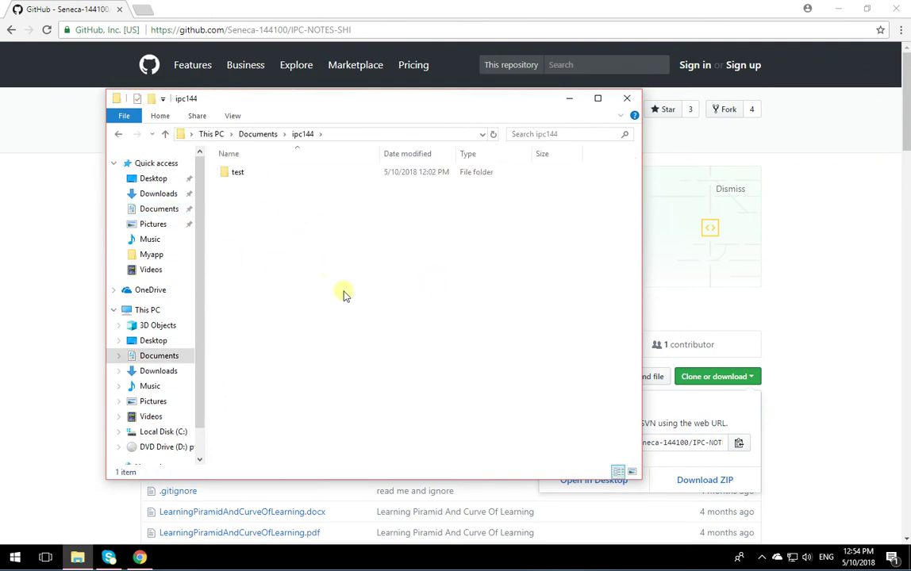
right_click(291, 246)
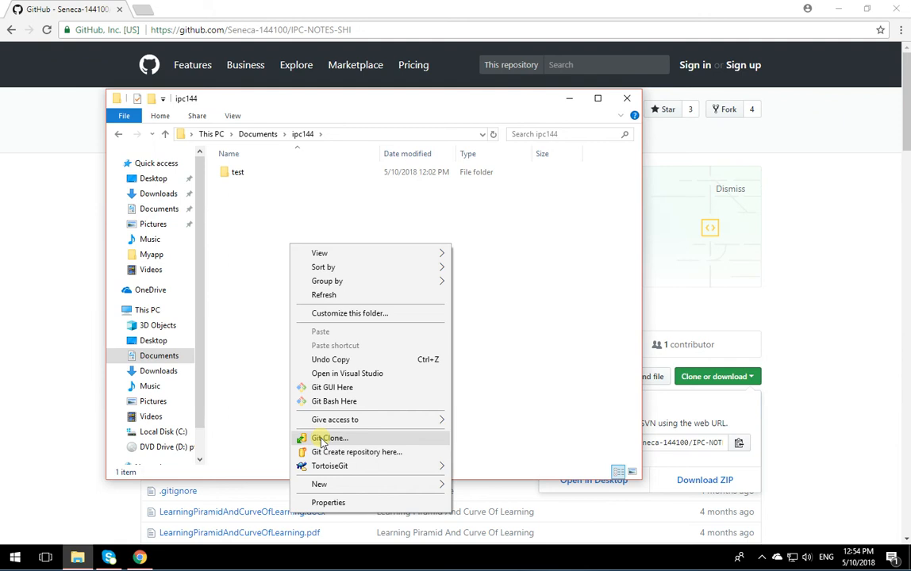
Git Clone IPC-NOTES-SHI into ipc144 with the copied URL and open the cloned folder.
click(321, 439)
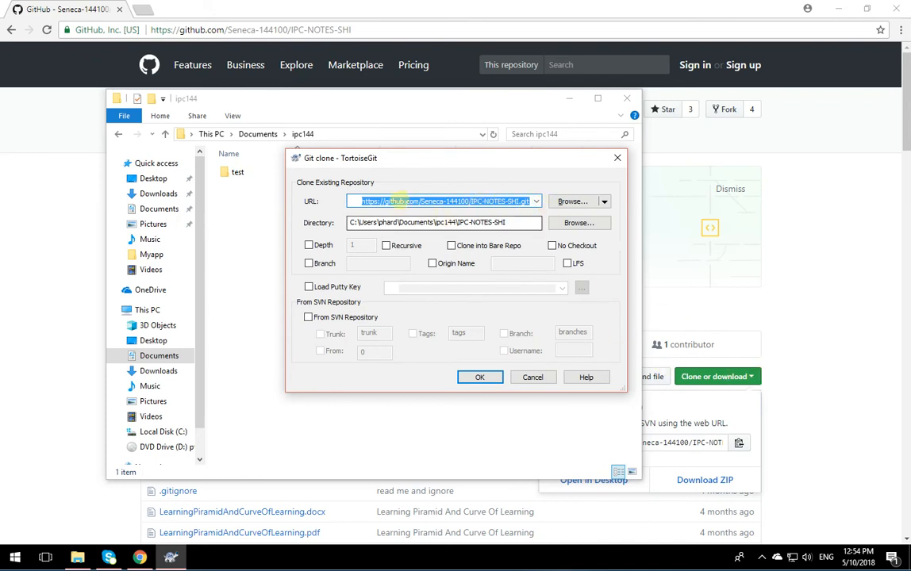
click(476, 377)
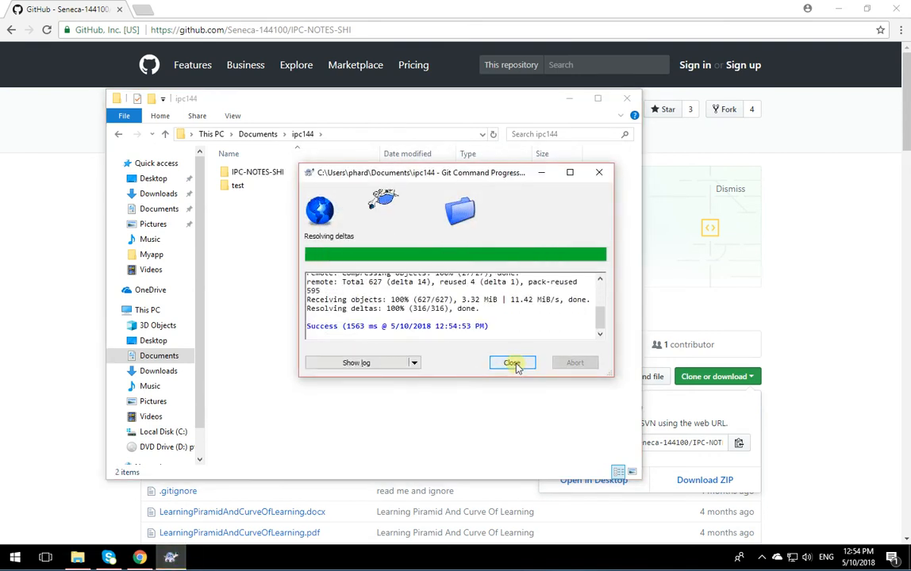
click(512, 362)
double_click(257, 172)
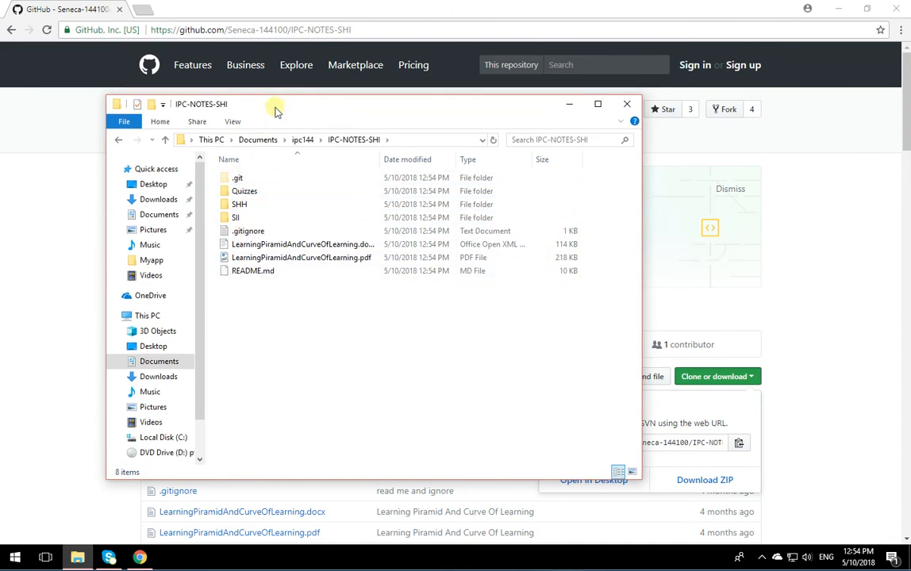
Move the Explorer window aside and back, go up to ipc144, and select the IPC-NOTES-SHI folder.
drag(273, 99, 706, 143)
scroll(262, 365, down, 3)
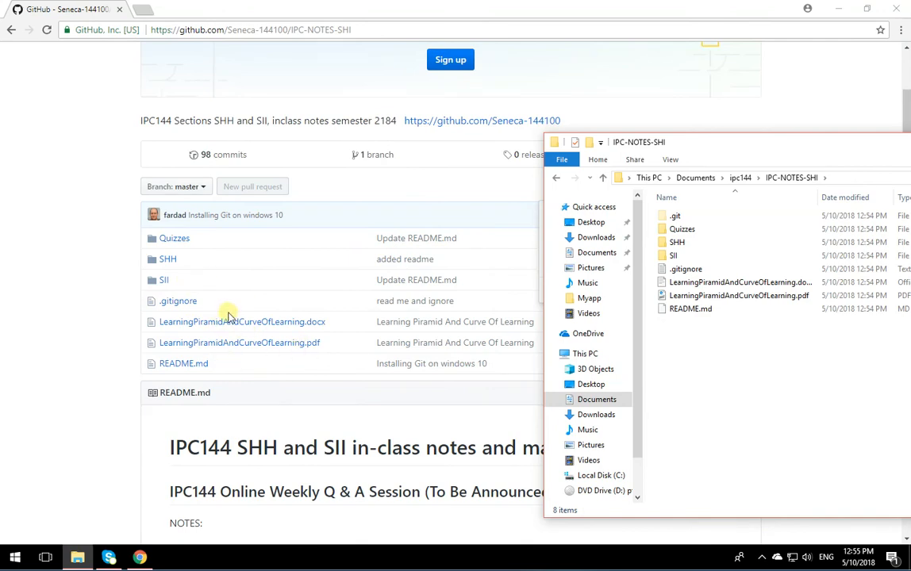
drag(730, 135, 214, 118)
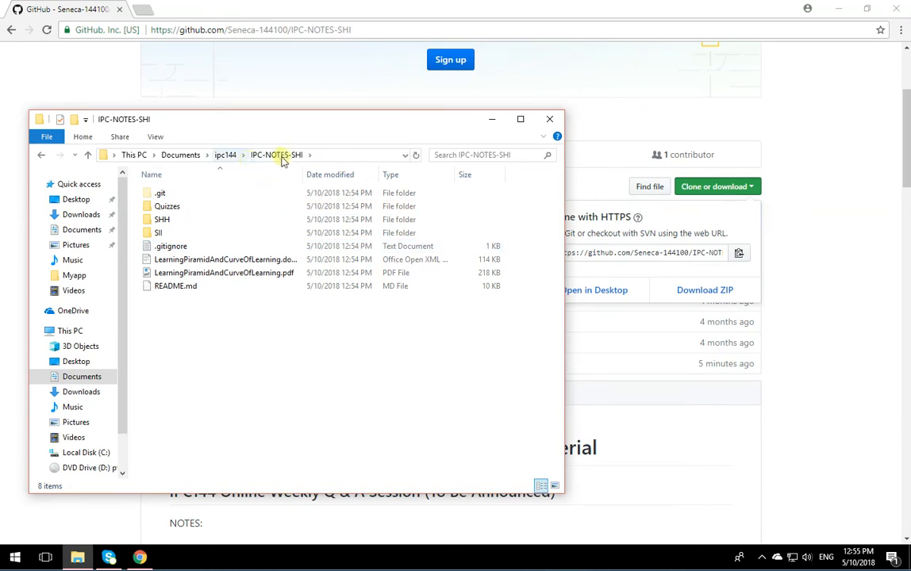
click(226, 155)
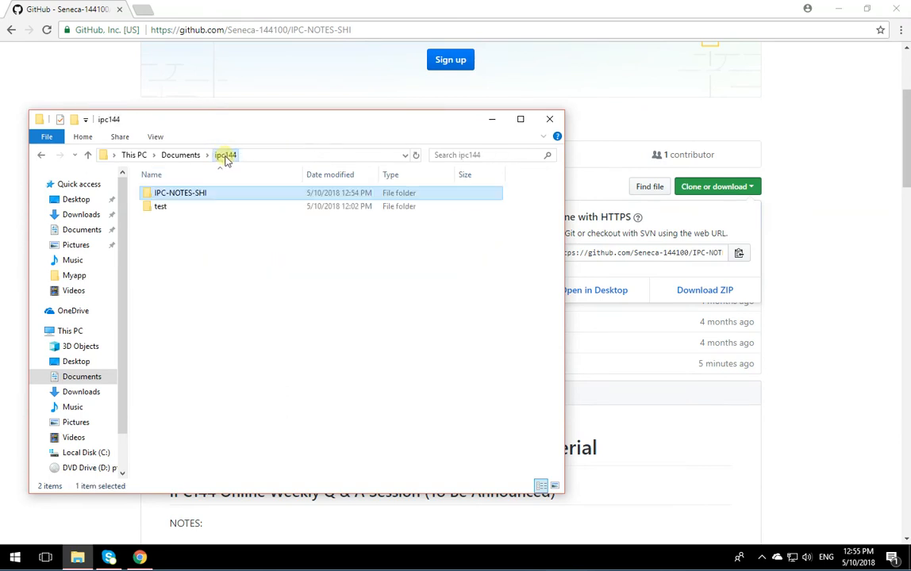
click(181, 192)
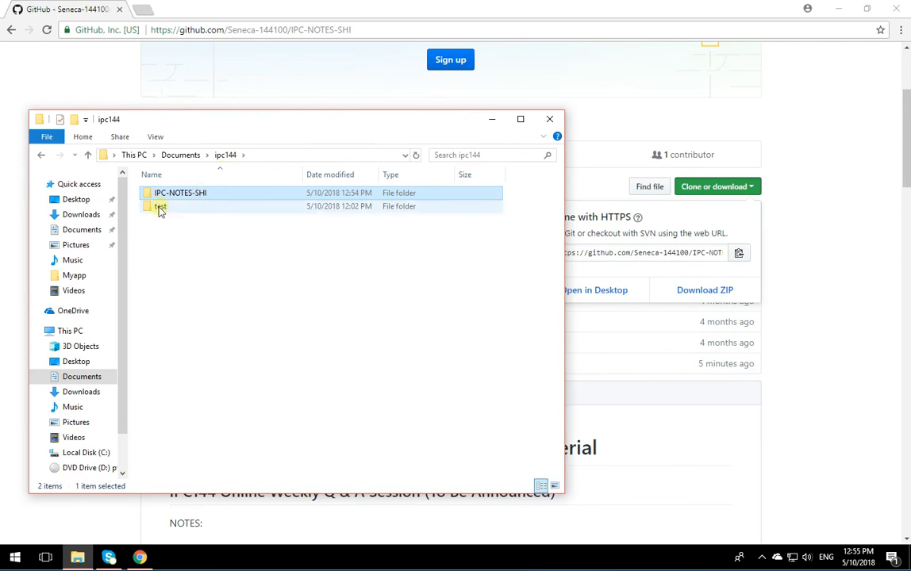
click(160, 206)
click(215, 195)
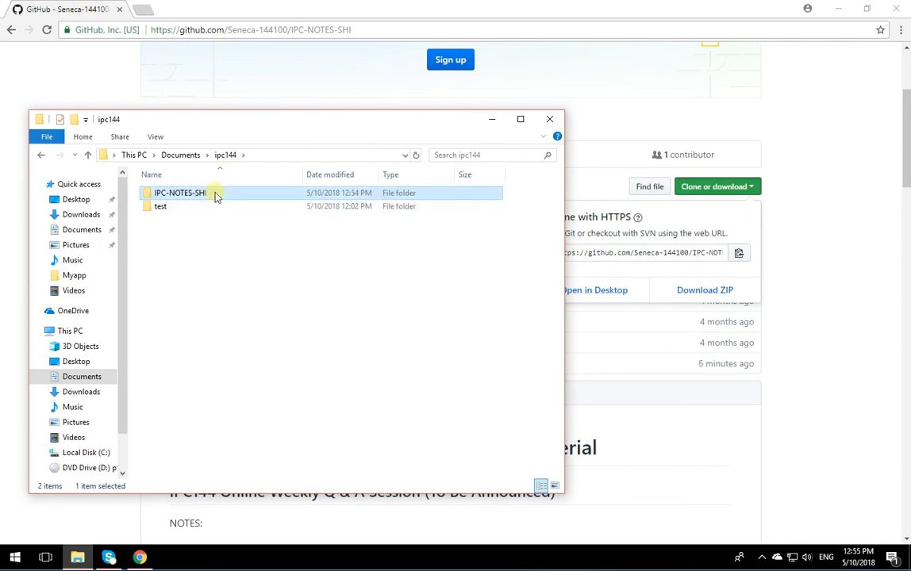
Pull IPC-NOTES-SHI from origin master and confirm the log reports 'Already up to date.'.
right_click(215, 195)
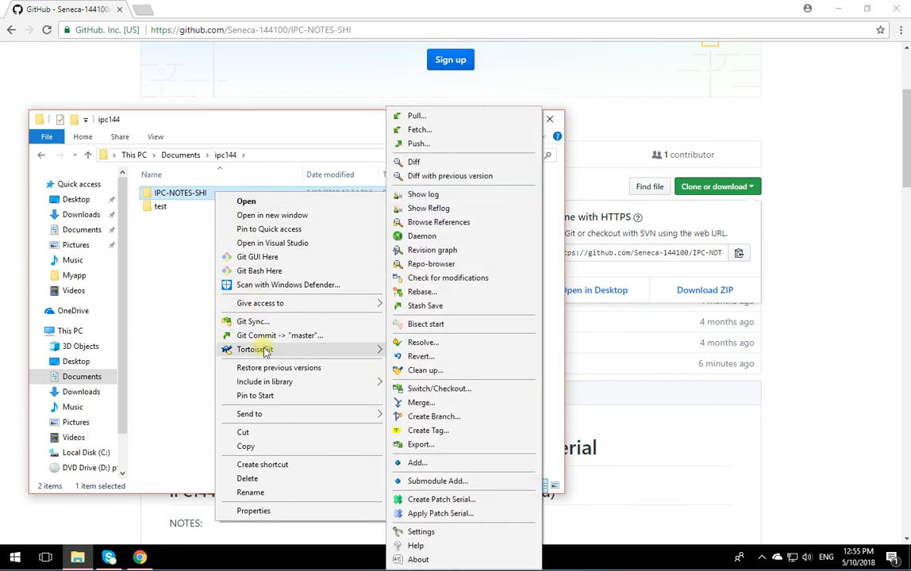
mouse_move(255, 349)
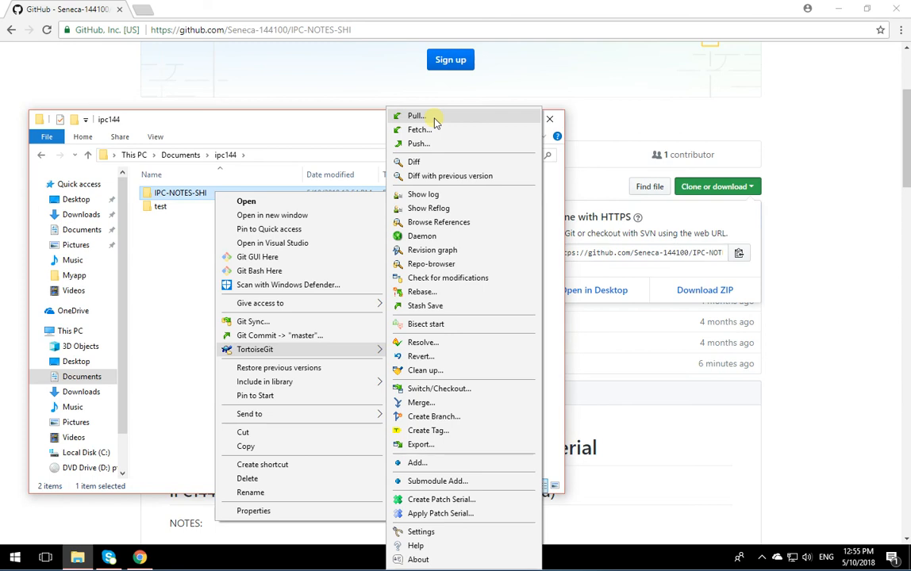
click(435, 120)
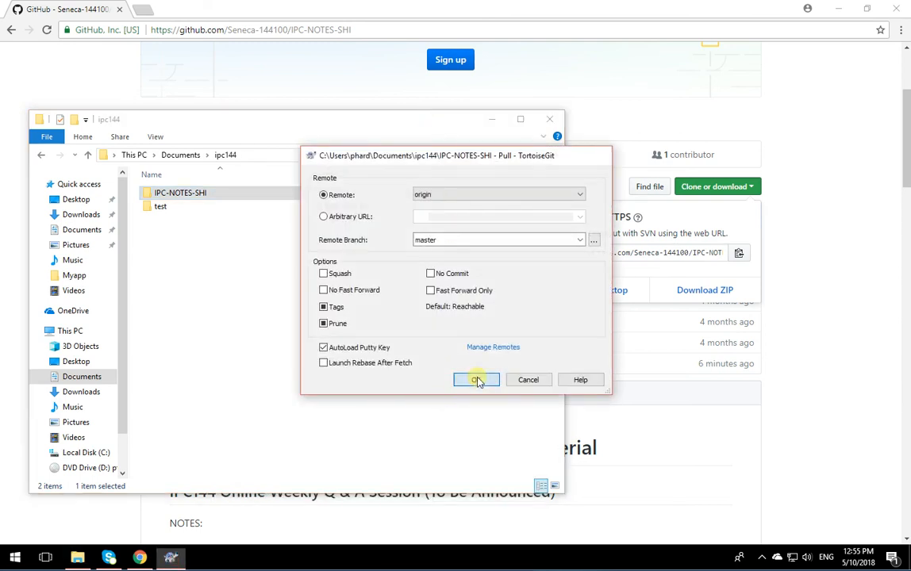
click(476, 382)
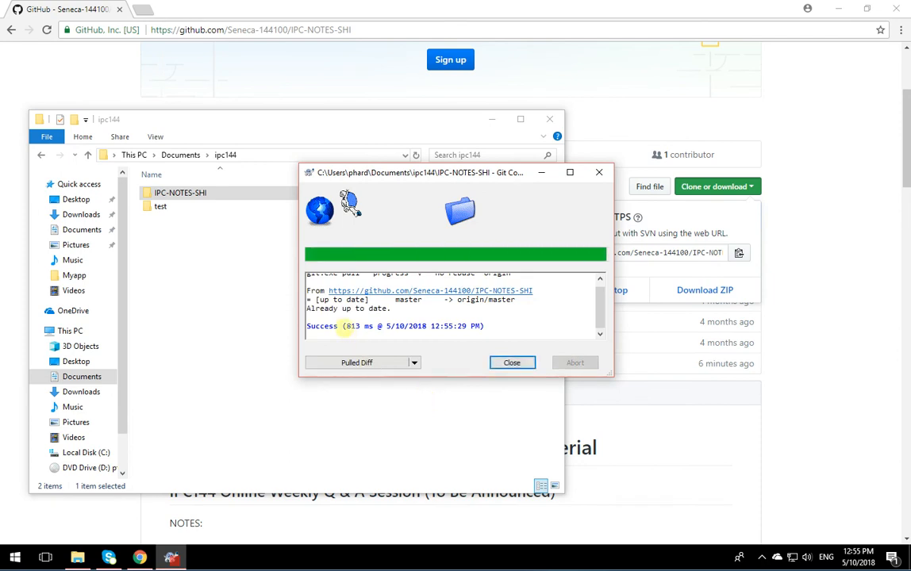
drag(388, 309, 317, 300)
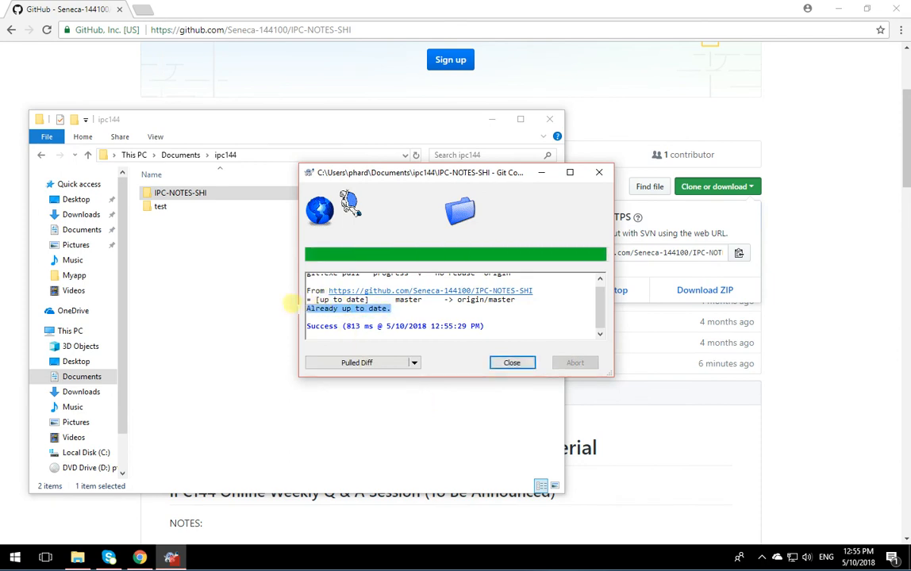
click(395, 314)
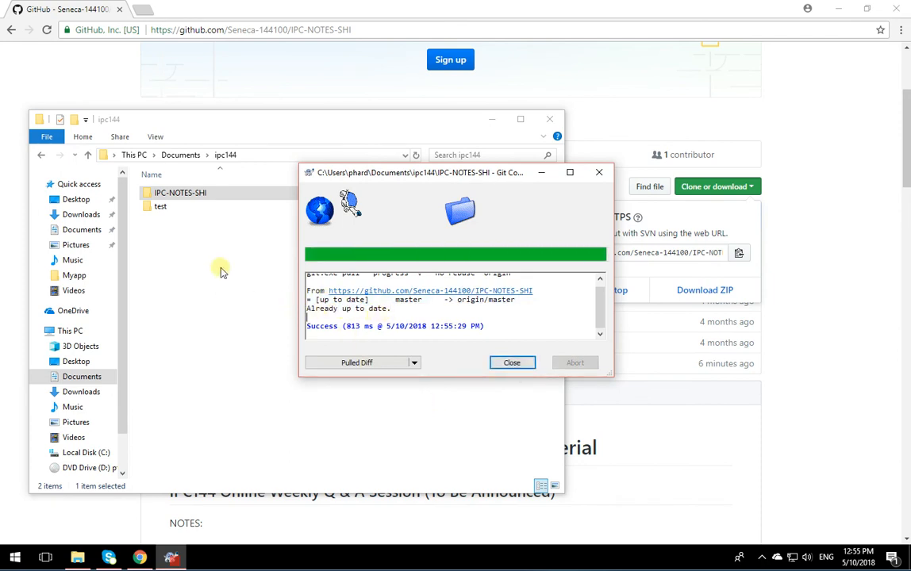